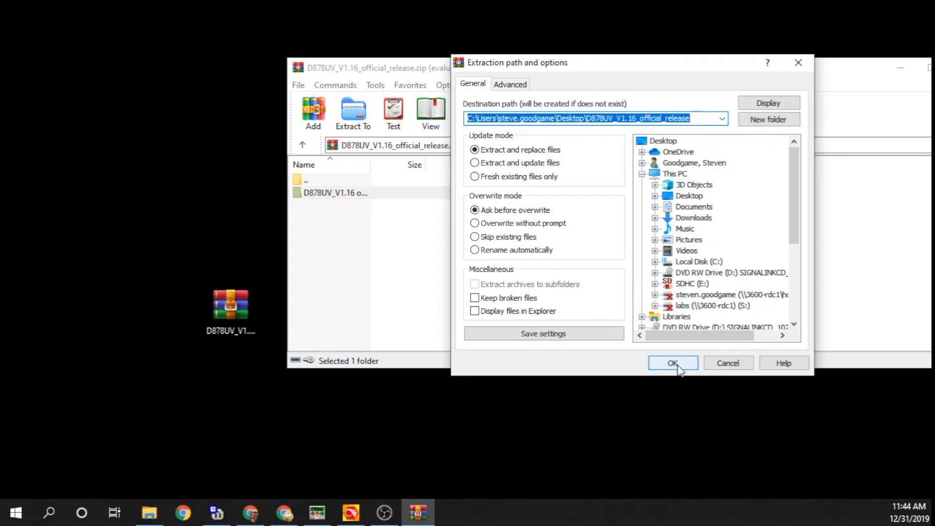
Extract D878UV_V1.16_official_release.zip to a same-named folder on the desktop and close the archive
left_click(673, 364)
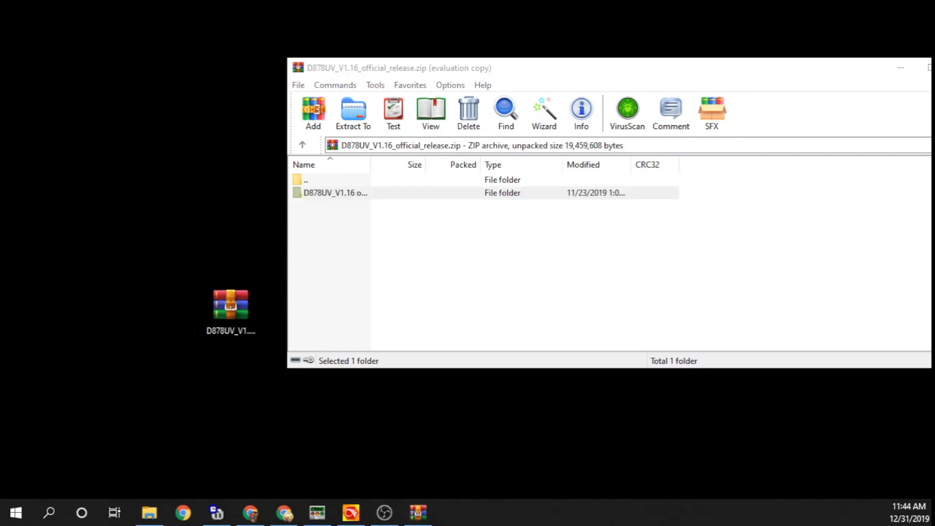
left_click_drag(647, 261, 189, 215)
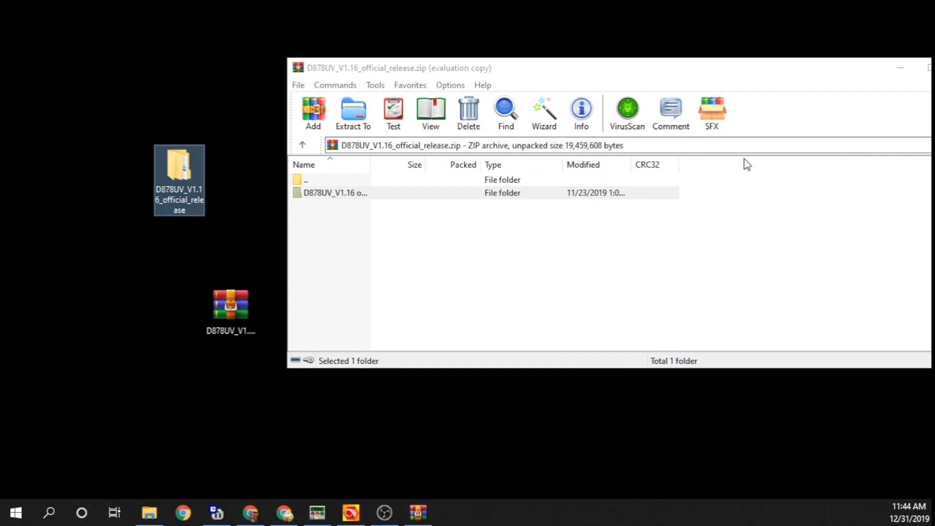
left_click_drag(860, 74, 825, 74)
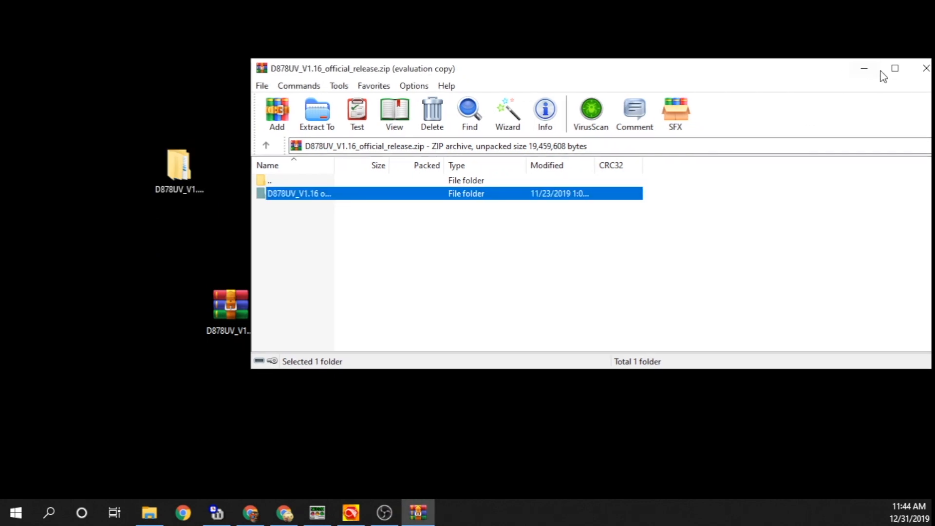
left_click(918, 69)
Open the extracted release folder on the desktop and view the firmware files in its D878UV V1.16FW subfolder
left_click(170, 166)
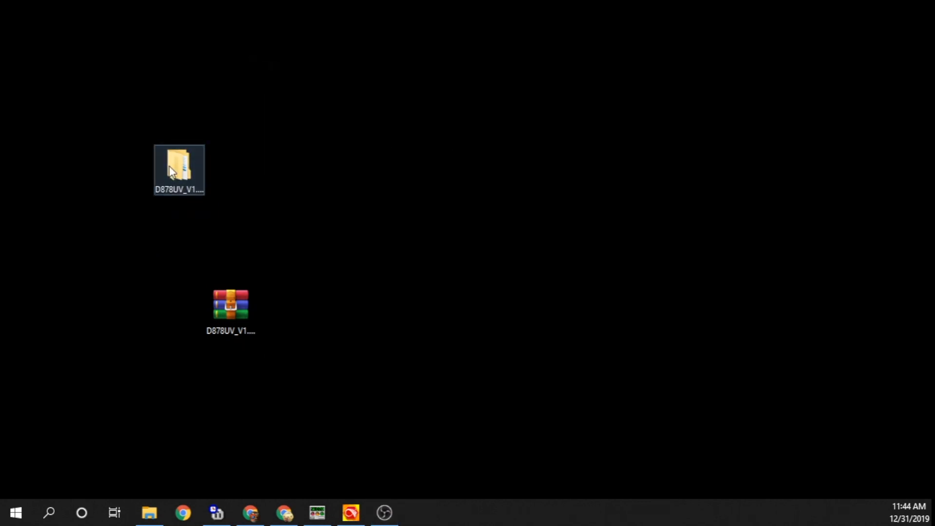
double_click(184, 171)
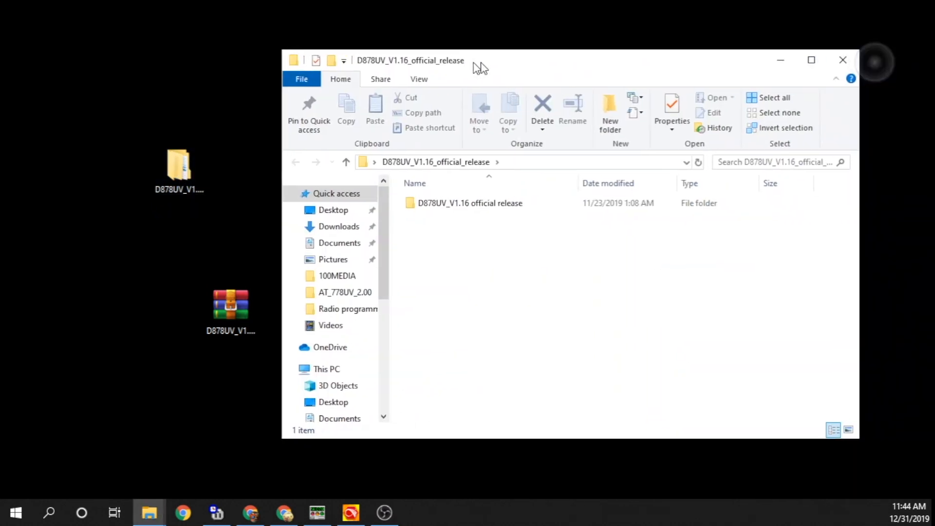
left_click_drag(480, 68, 470, 69)
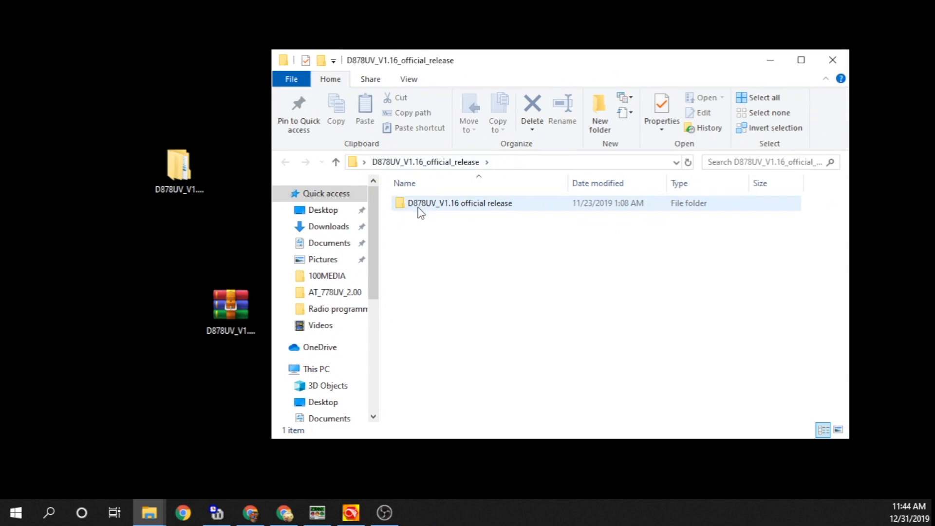
double_click(452, 205)
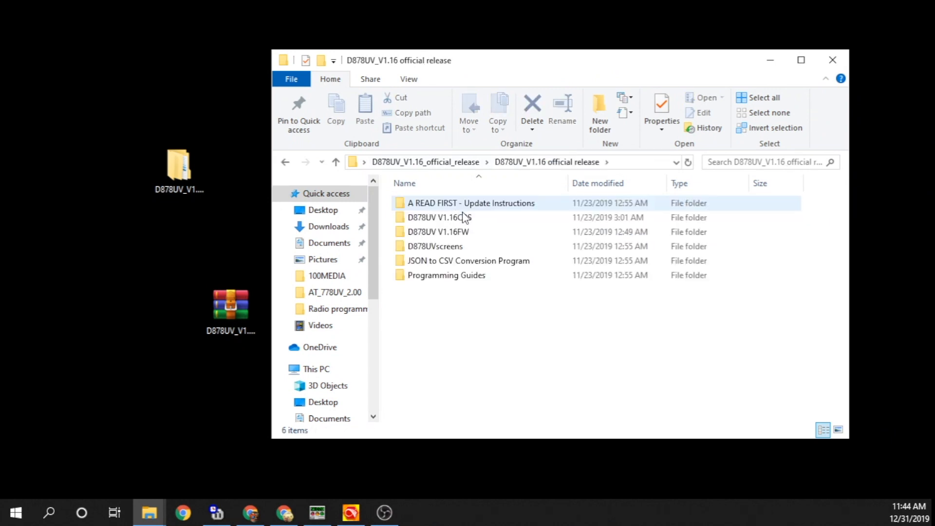
double_click(431, 233)
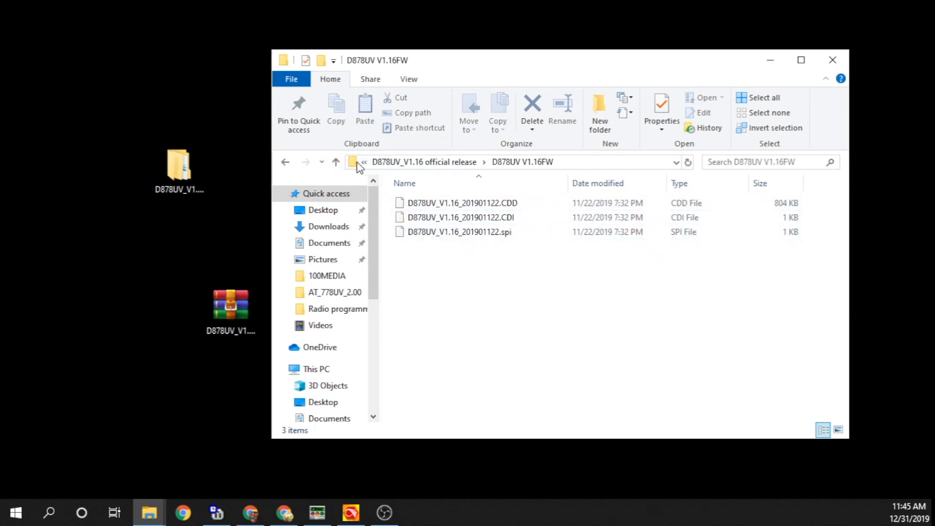
left_click(335, 162)
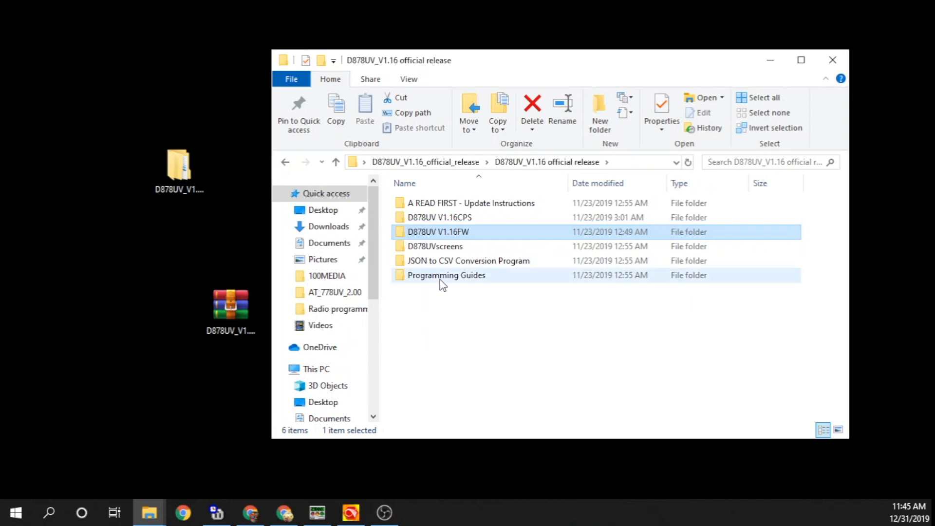
Run D878UV_Setup_1.16 from the D878UV V1.16CPS folder with English as the setup language
double_click(441, 219)
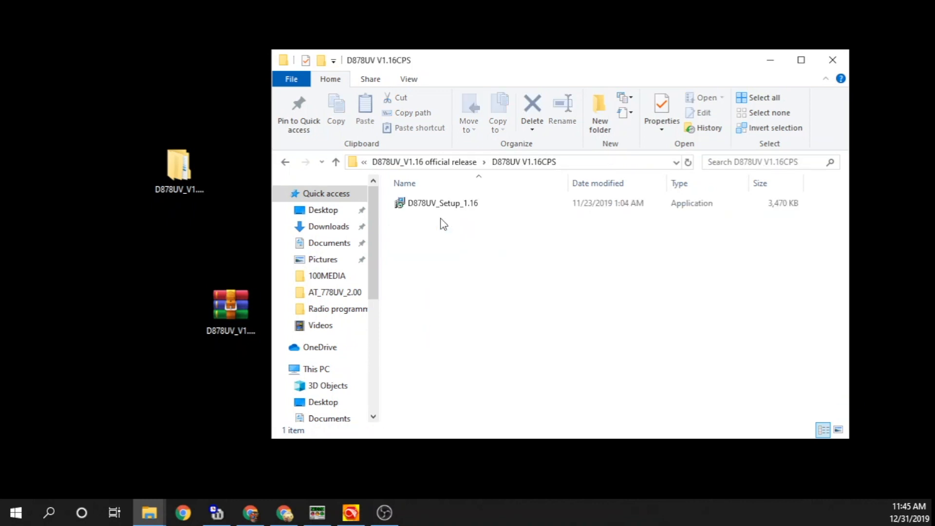
left_click(443, 213)
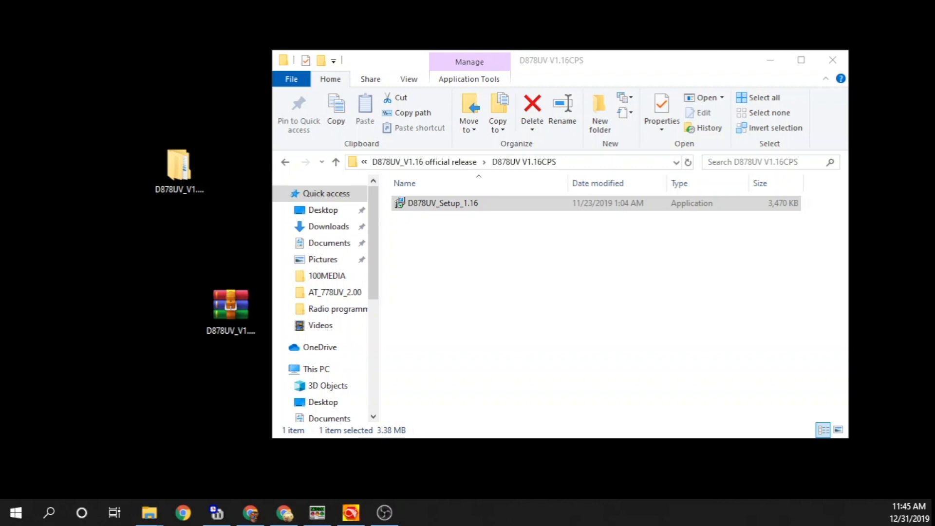
left_click_drag(789, 109, 512, 222)
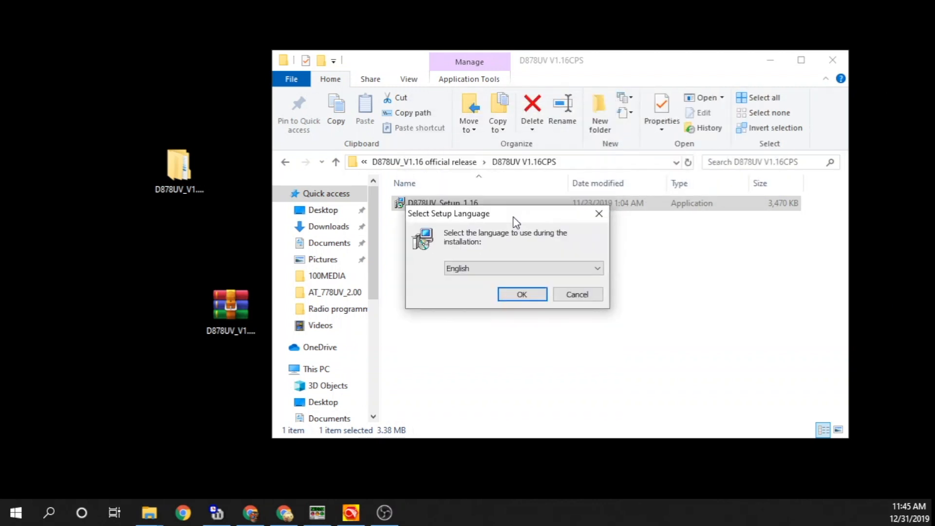
left_click(520, 296)
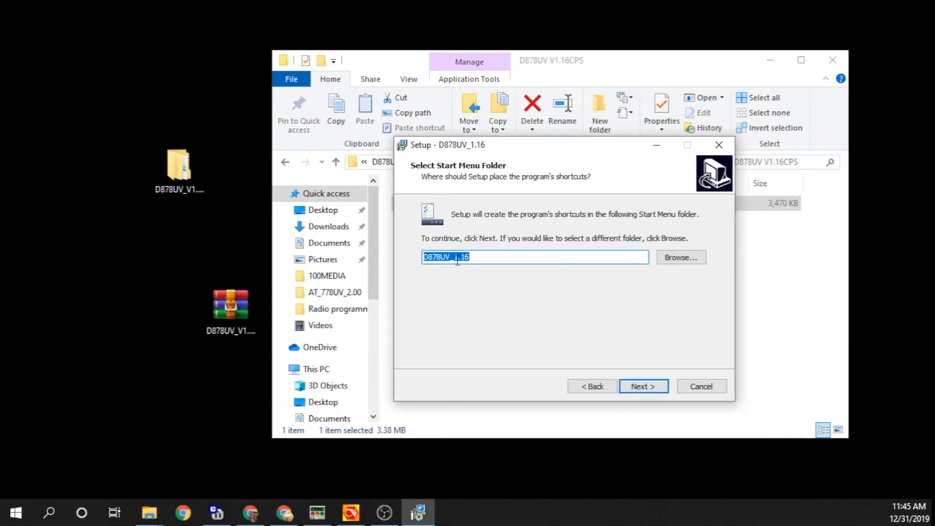
Install D878UV_1.16 to C:\D878UV_1.16 with a D878UV_1.16 Start Menu folder and a desktop icon, and launch it when finishing
left_click(645, 387)
left_click(474, 251)
left_click(649, 386)
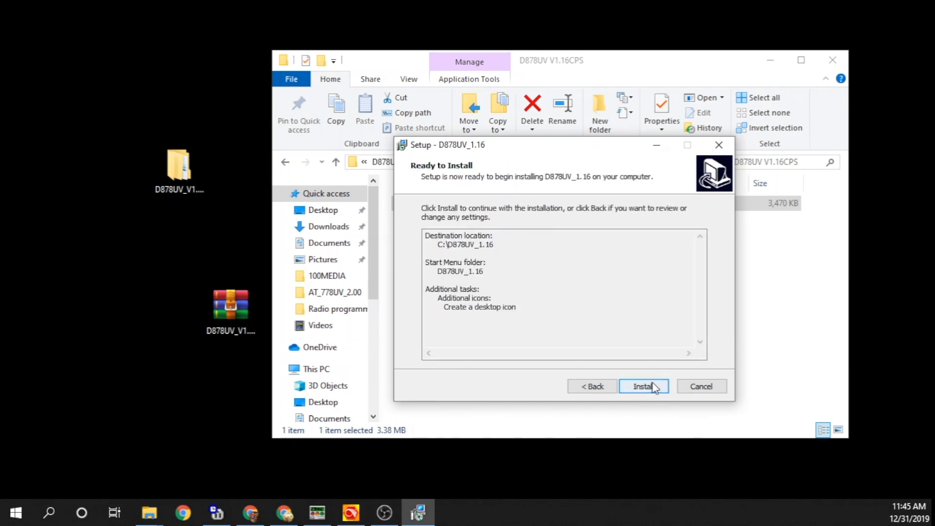
left_click(654, 387)
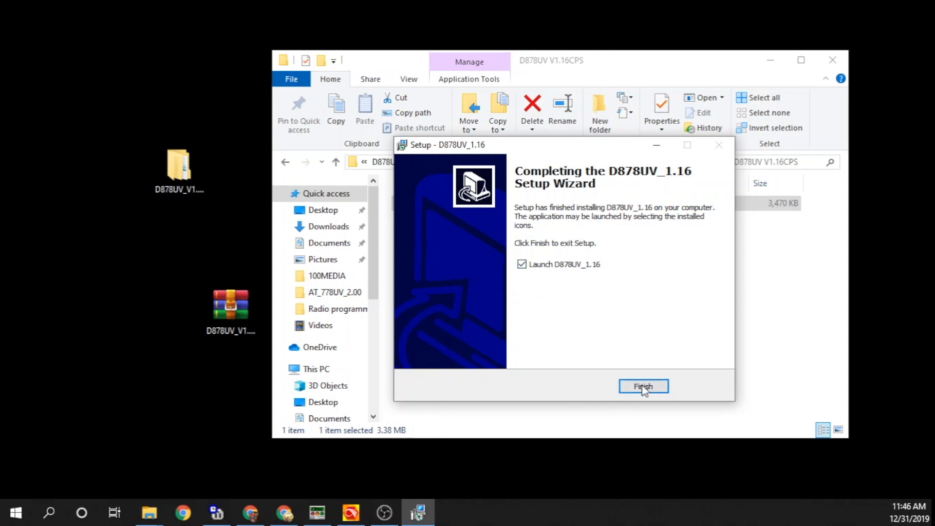
left_click(645, 387)
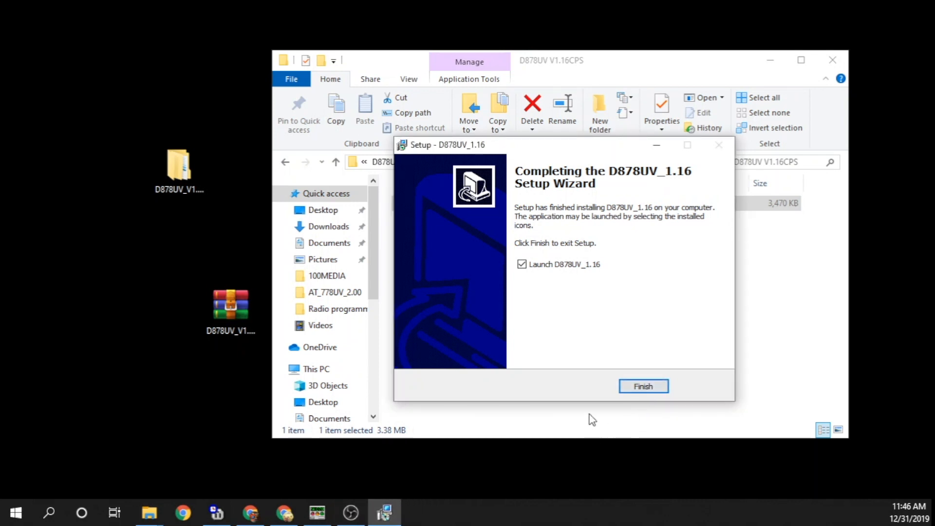
left_click(649, 386)
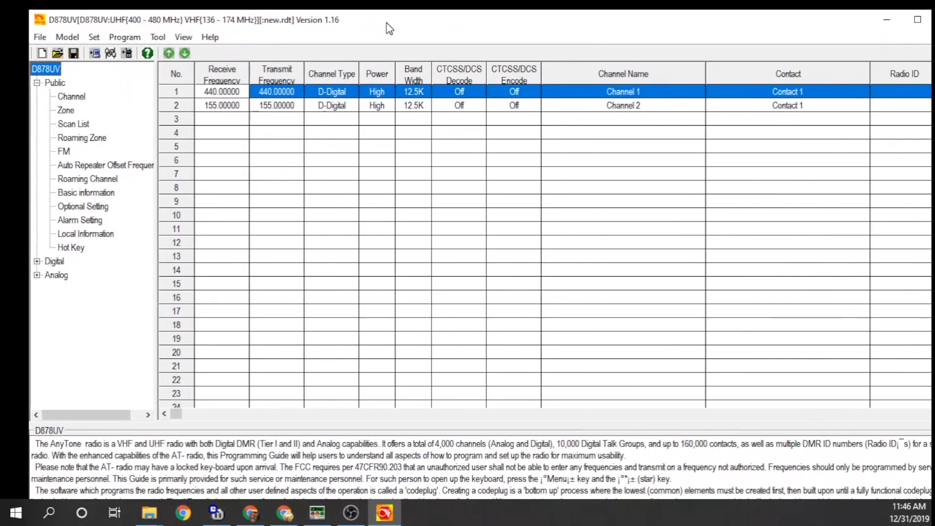
Load the update file D878UV_V1.16_201901122.spi from the desktop release's D878UV V1.16FW folder into the Firmware and Icon Update tool
left_click_drag(571, 31, 366, 16)
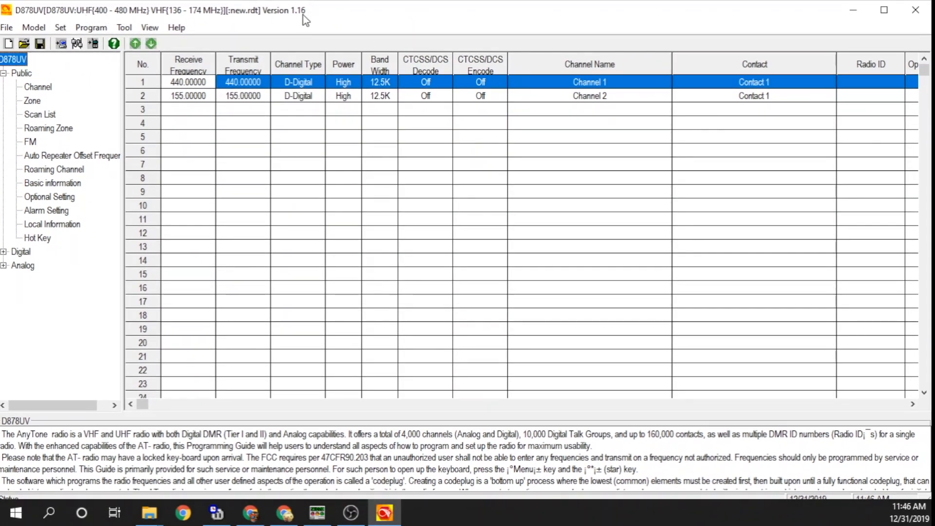
left_click(124, 28)
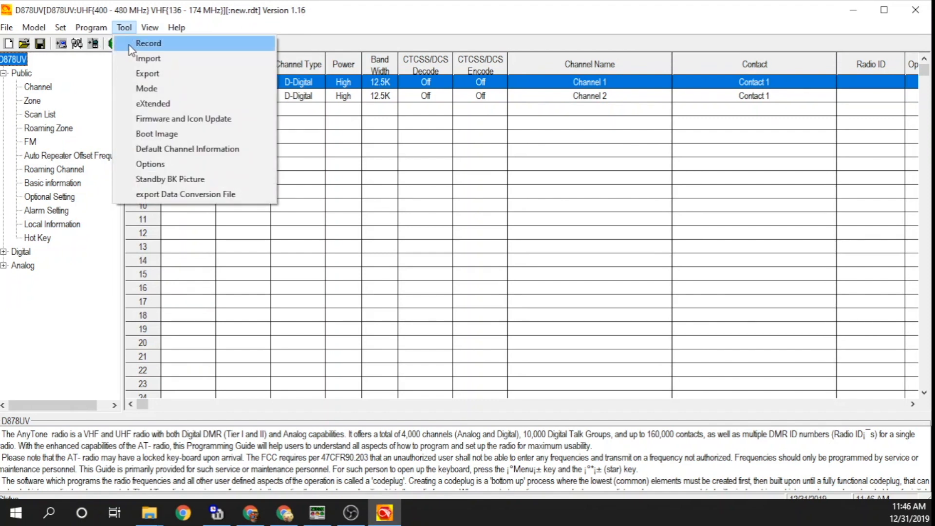
left_click(154, 119)
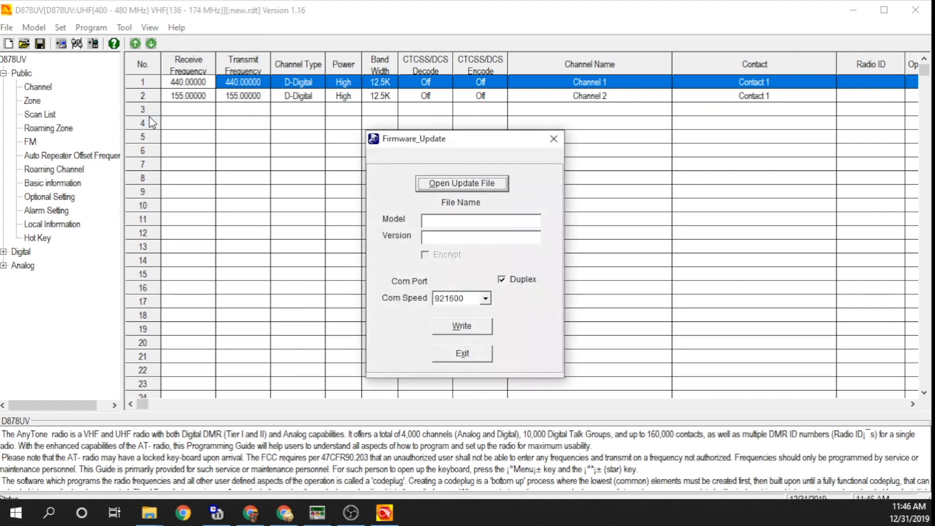
left_click(467, 187)
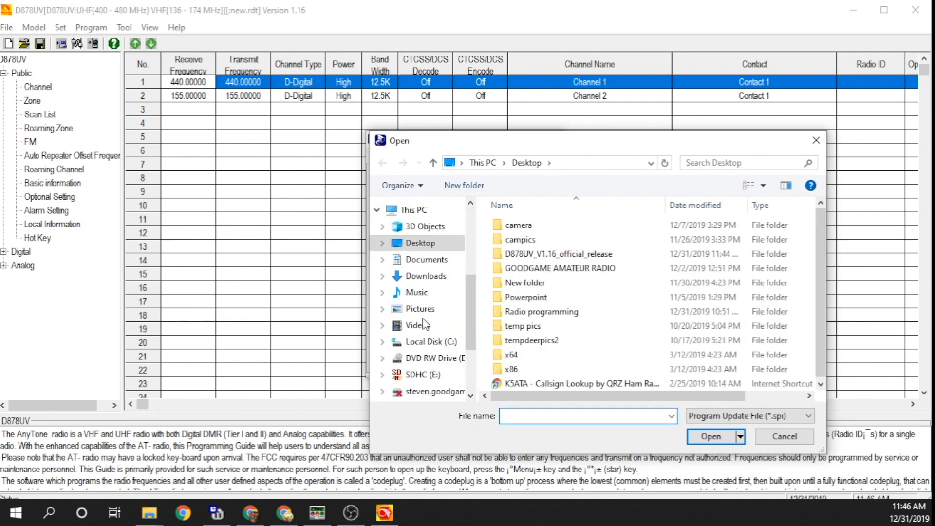
left_click_drag(475, 304, 478, 252)
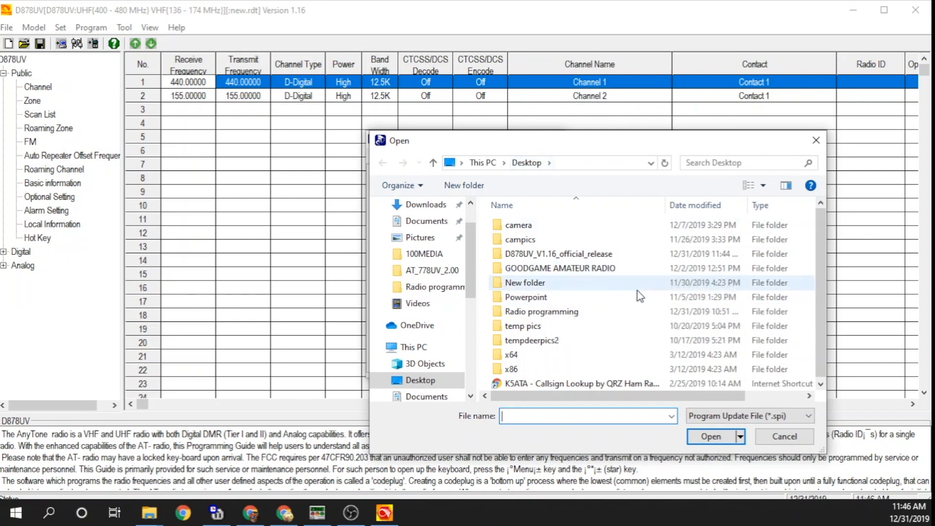
double_click(565, 256)
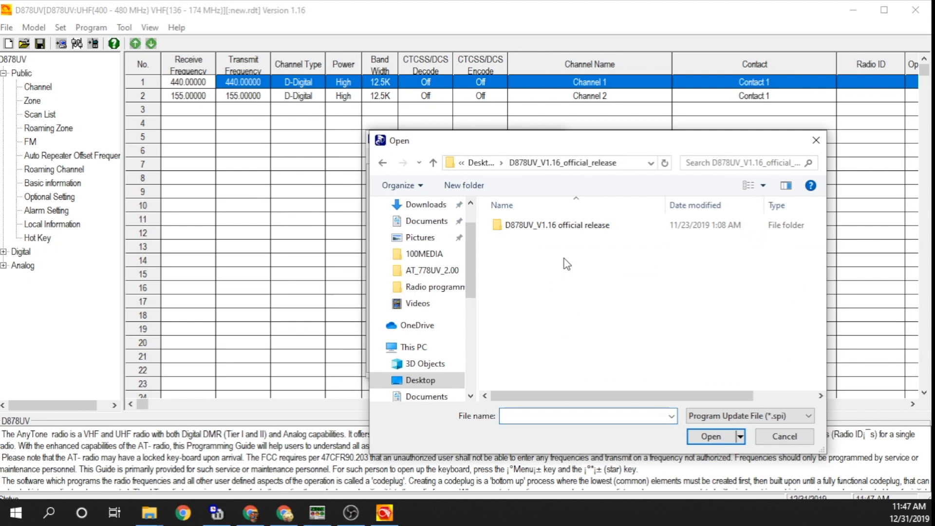
double_click(556, 227)
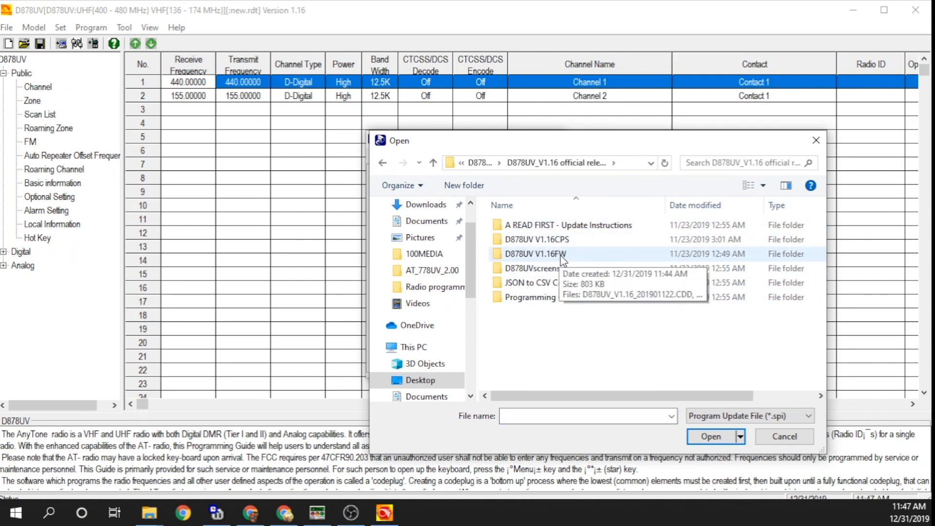
double_click(546, 256)
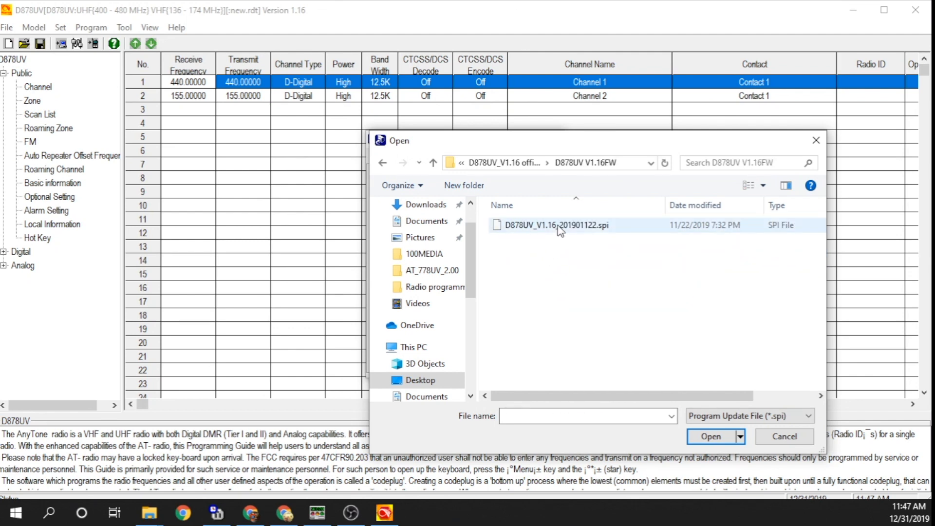
left_click(560, 226)
left_click(711, 436)
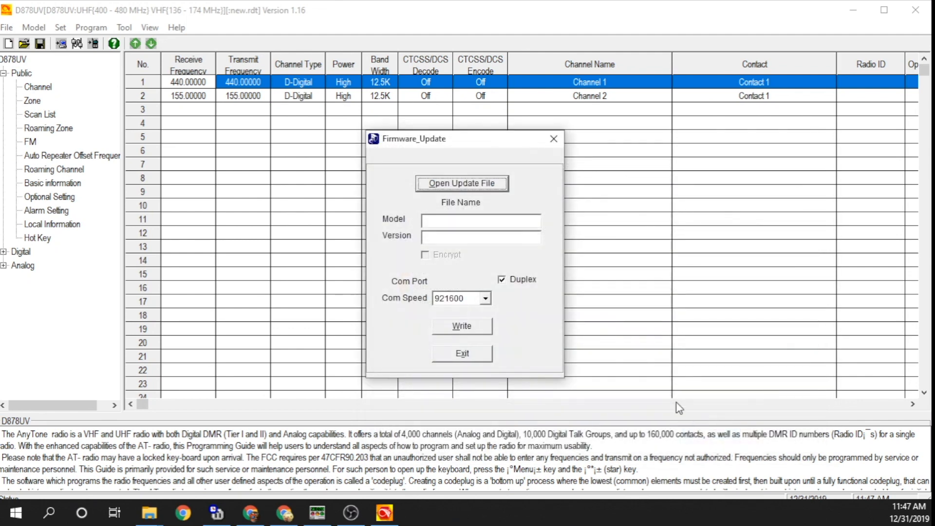
left_click(506, 297)
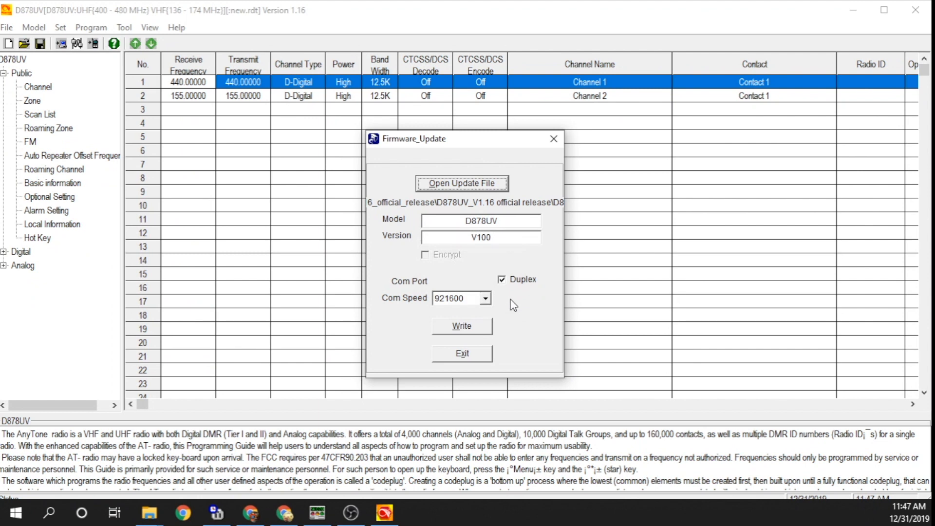
Try to write the loaded firmware to the radio and close the firmware update tool
left_click(469, 329)
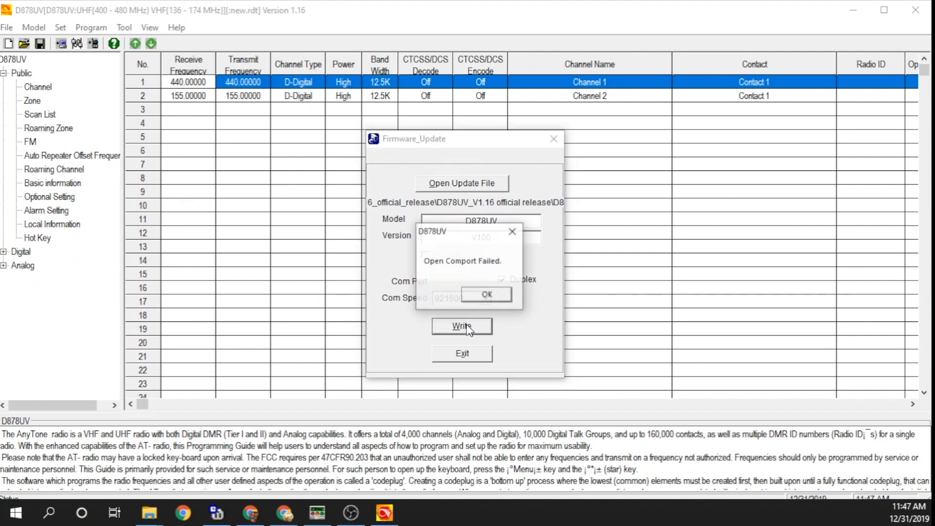
left_click(486, 294)
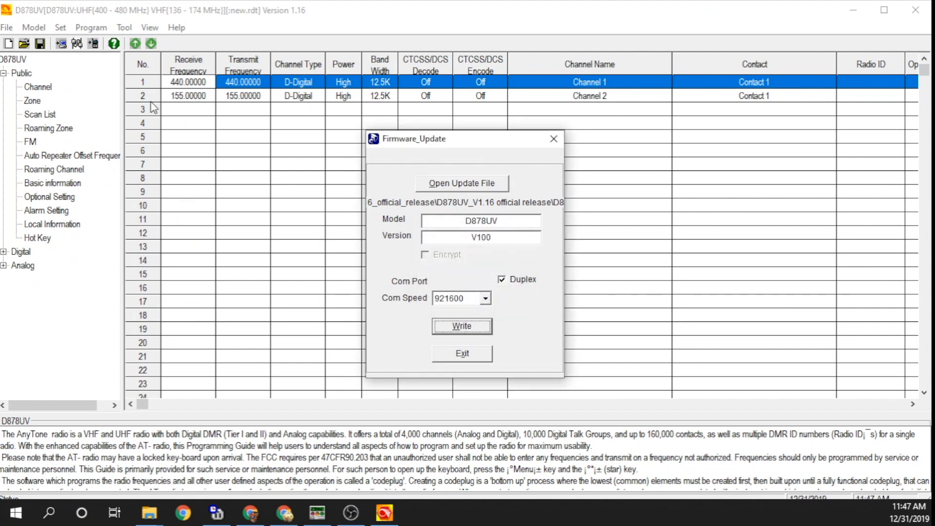
left_click(553, 139)
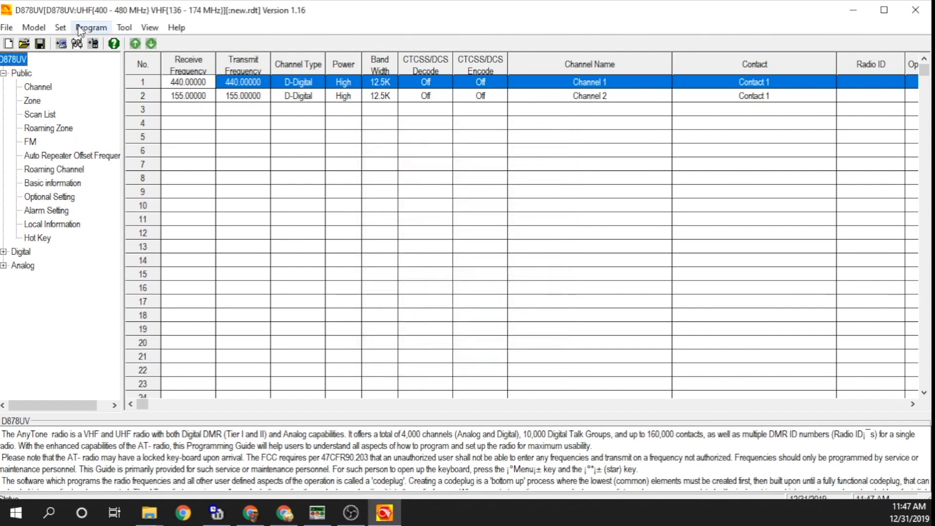
Set the radio's communication port to COM7
left_click(61, 27)
left_click(78, 44)
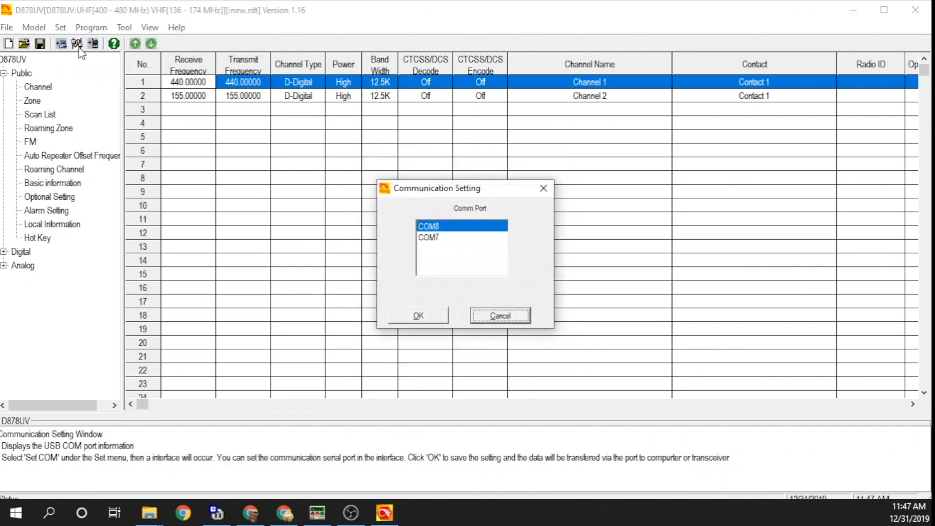
left_click(435, 238)
left_click(431, 317)
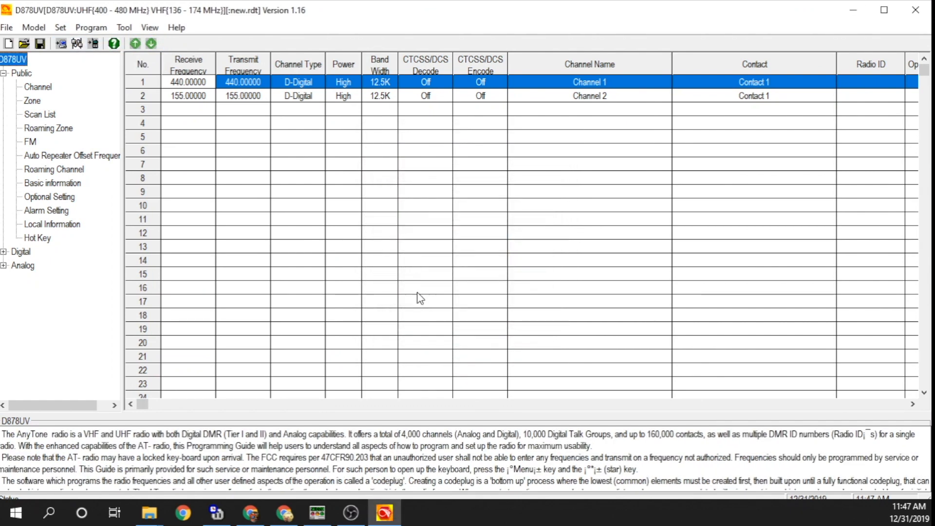
Load D878UV_V1.16_201901122.spi from the D878UV V1.16FW folder into the Firmware and Icon Update tool and write it to the radio
left_click(125, 28)
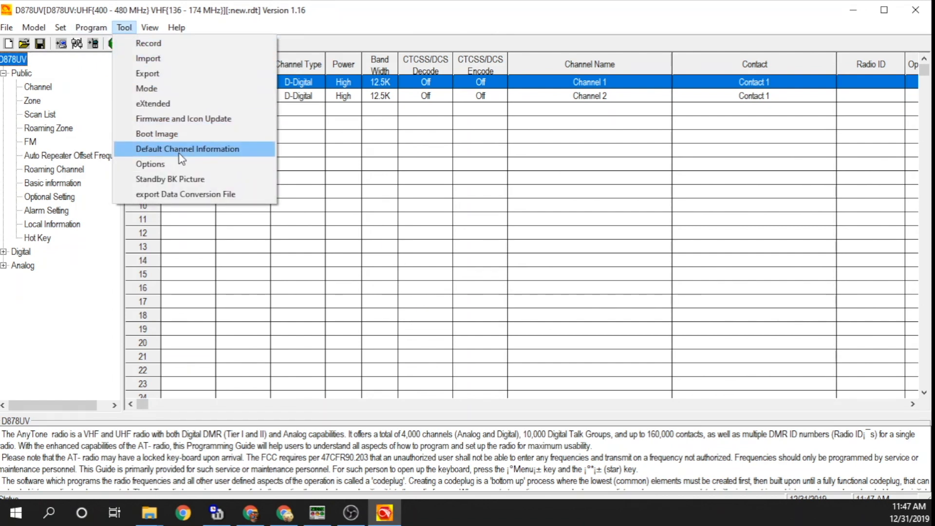
left_click(191, 122)
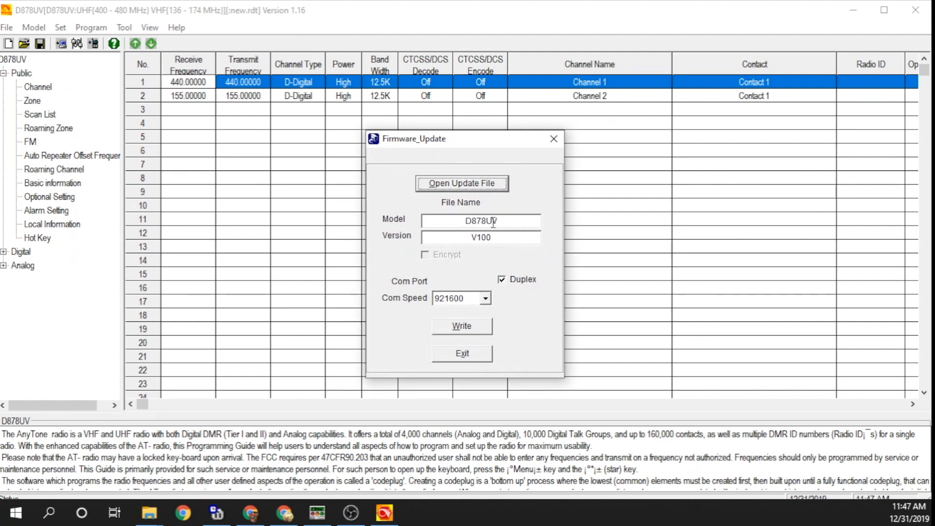
left_click(477, 183)
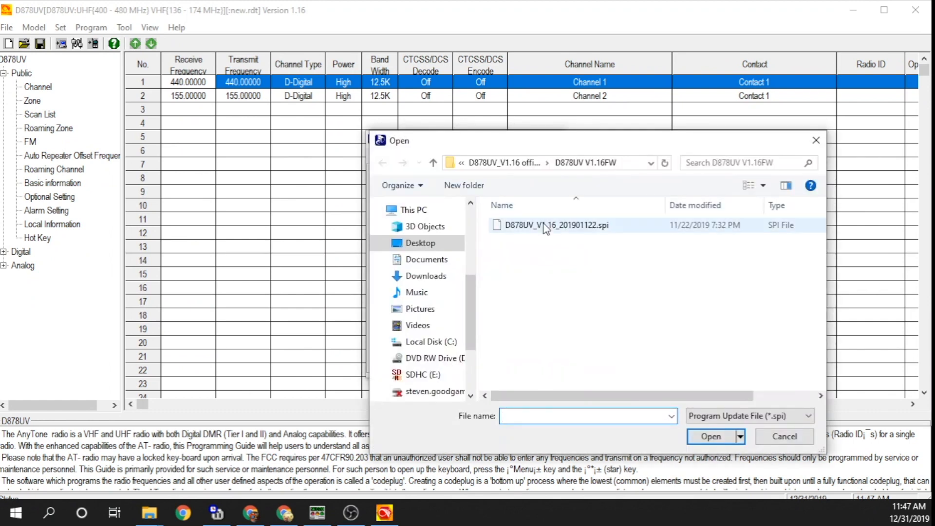
left_click(560, 225)
left_click(711, 436)
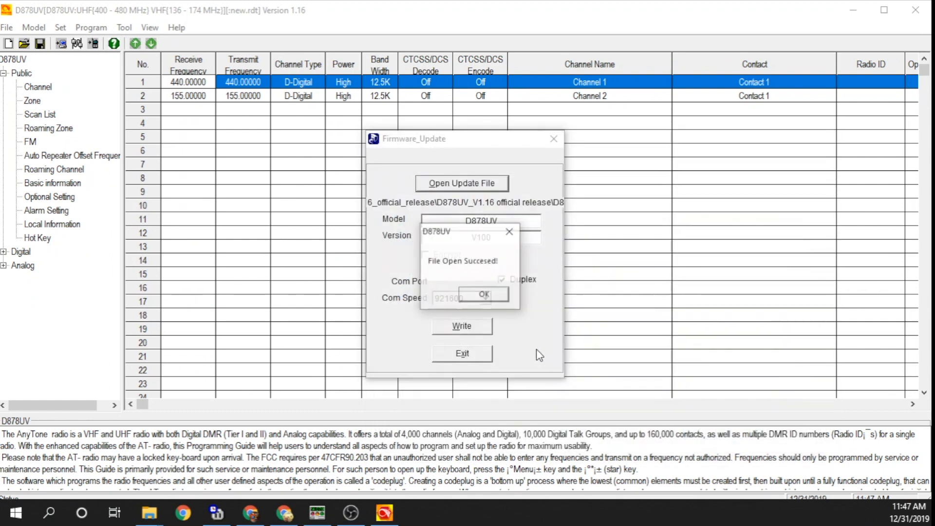
left_click(494, 295)
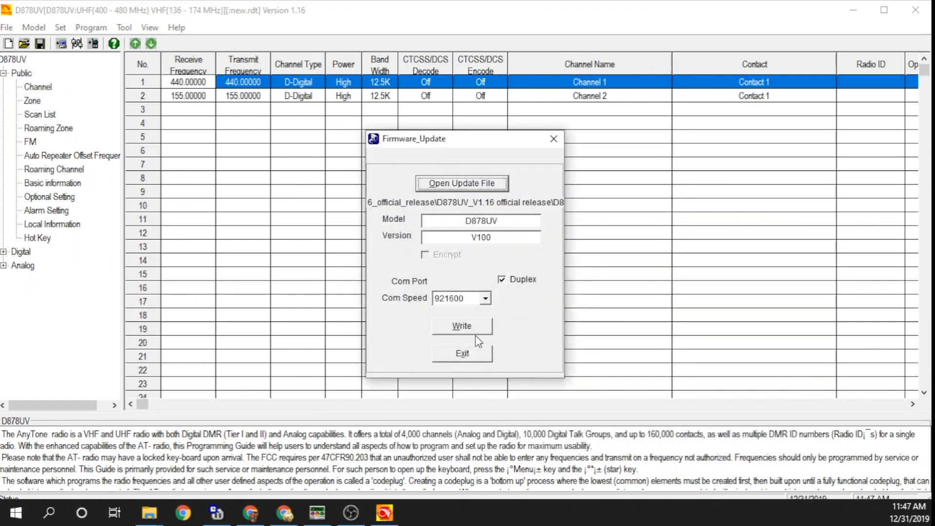
left_click(475, 328)
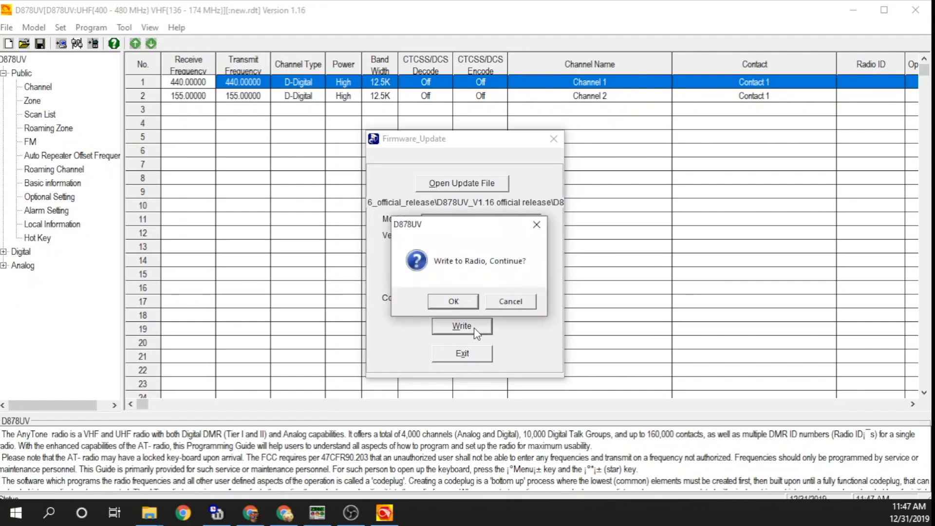
left_click(461, 303)
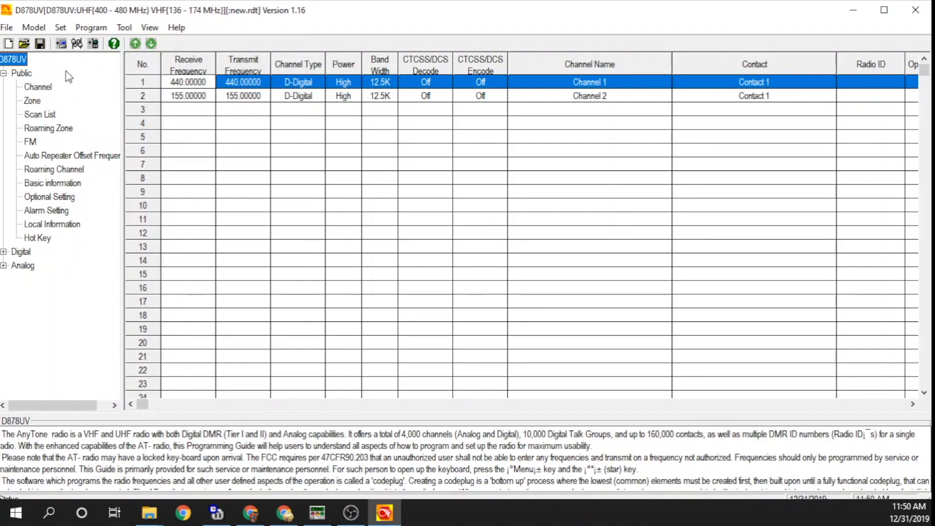
Open the saved codeplug anytone_878_k5ata.rdt from the Desktop
left_click(23, 43)
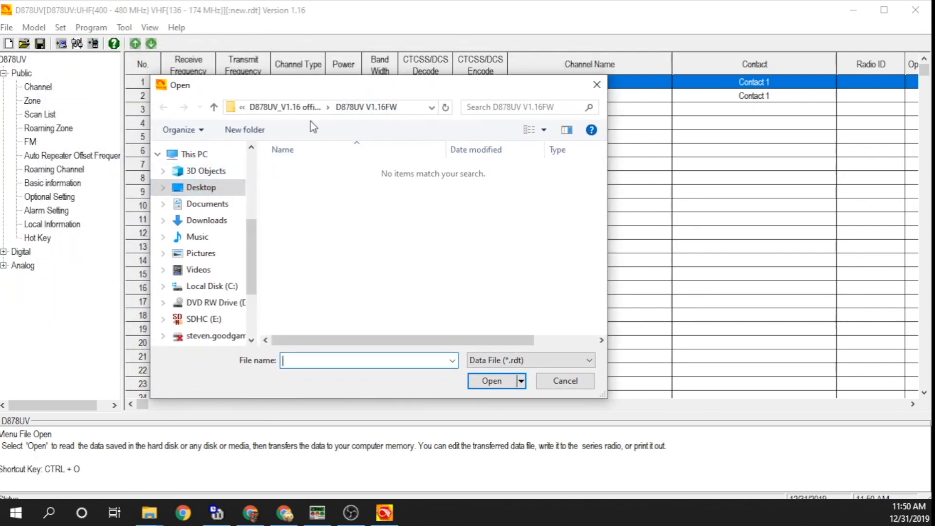
left_click(214, 108)
left_click(215, 108)
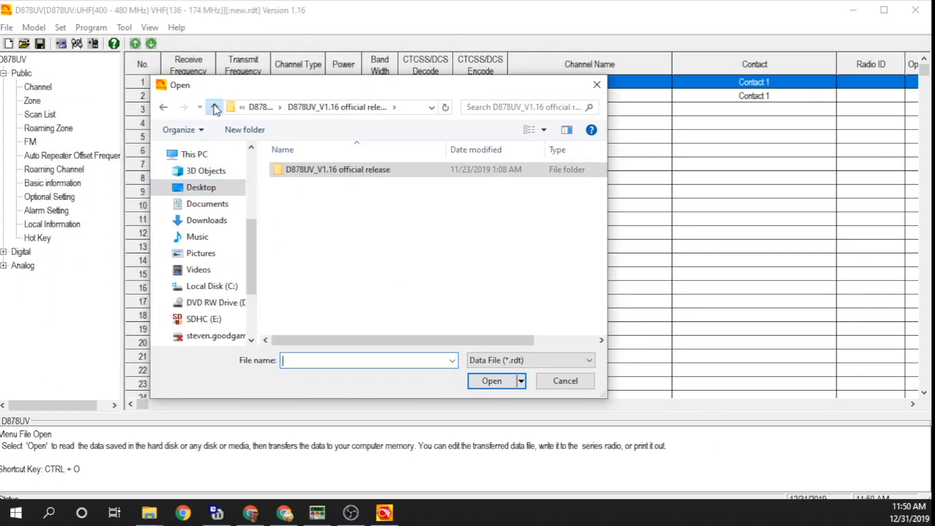
left_click(214, 107)
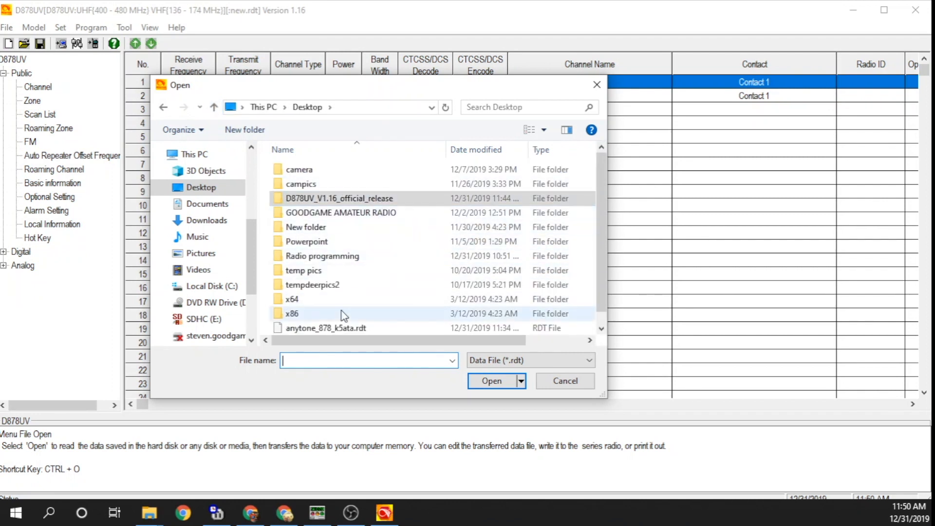
left_click(335, 330)
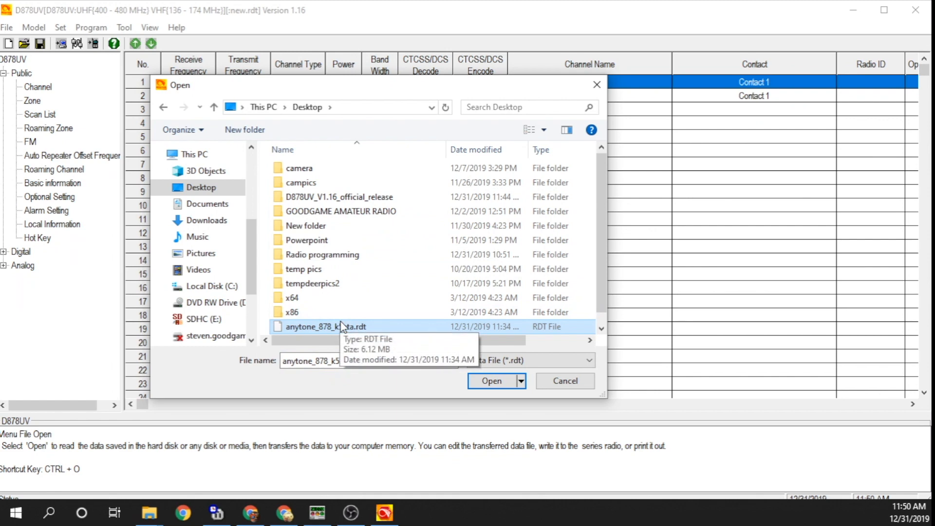
left_click(498, 383)
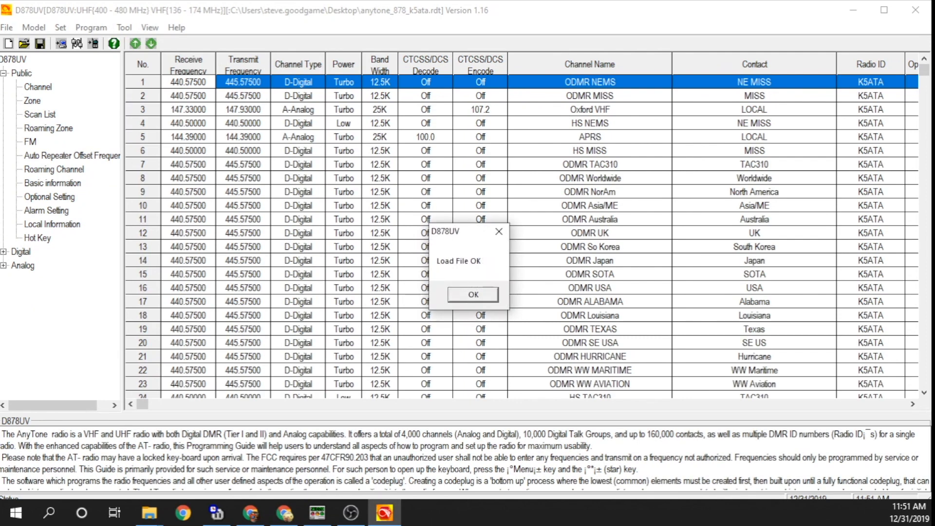
left_click(474, 295)
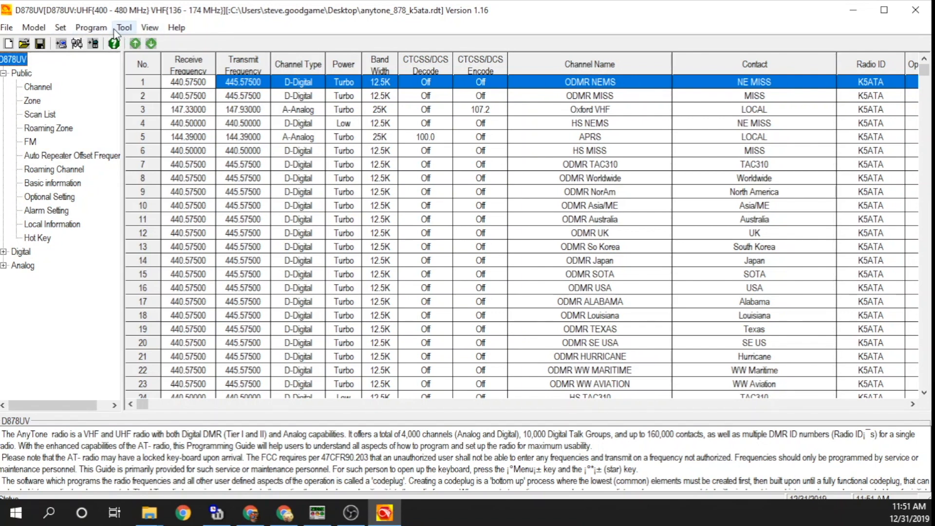
Open the communication port settings and accept the selected COM port for the radio
left_click(62, 29)
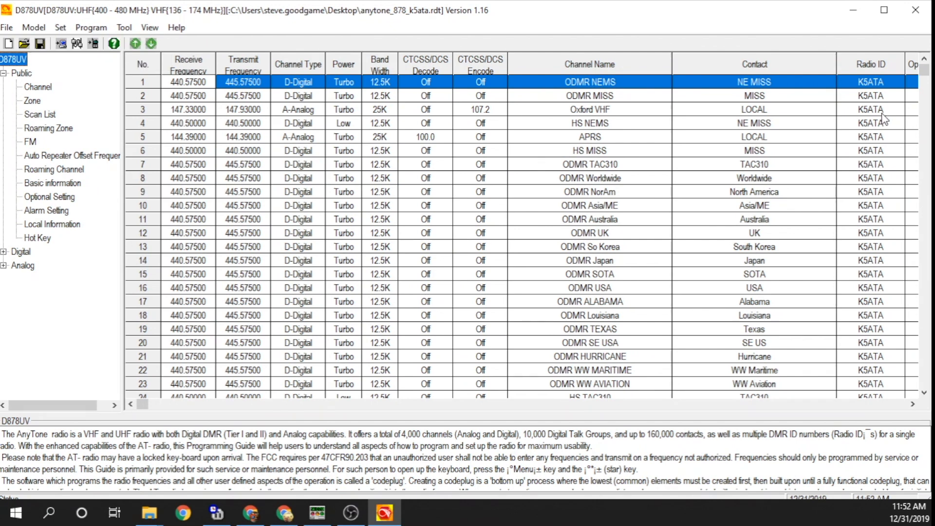
left_click(69, 29)
left_click(67, 44)
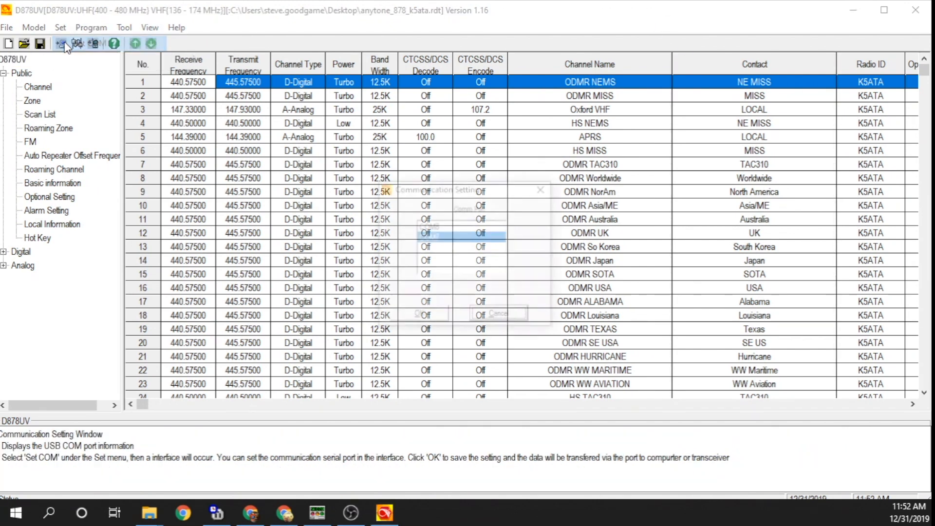
left_click(439, 317)
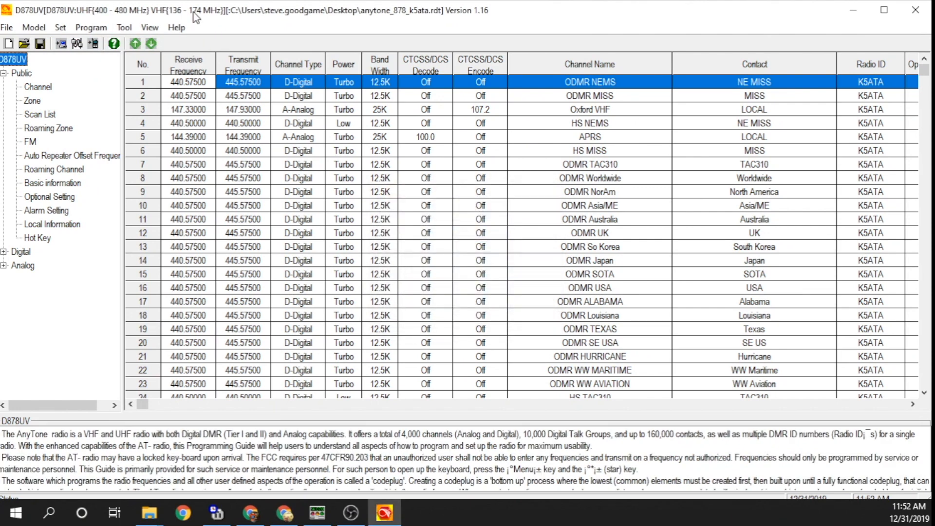
Write the loaded codeplug to the radio with only Other Data included, leaving out the Digital Contact List
left_click(108, 29)
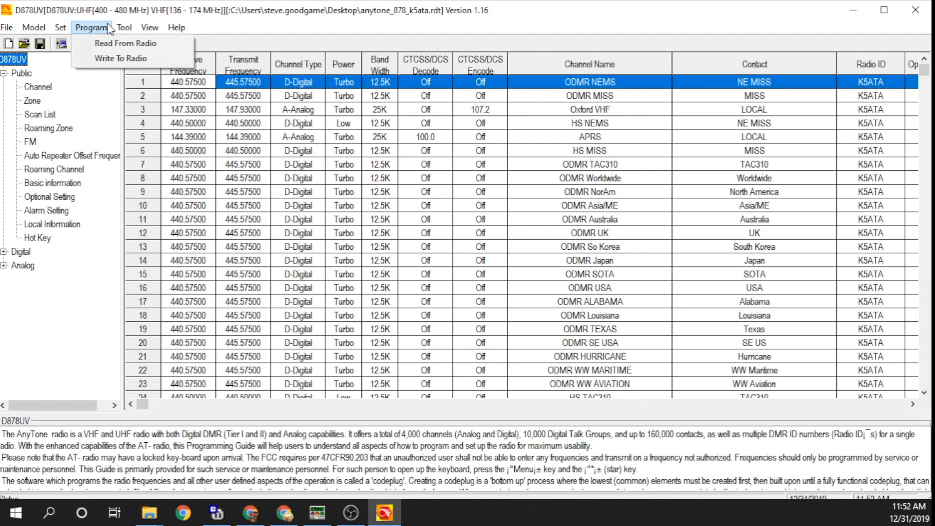
left_click(121, 58)
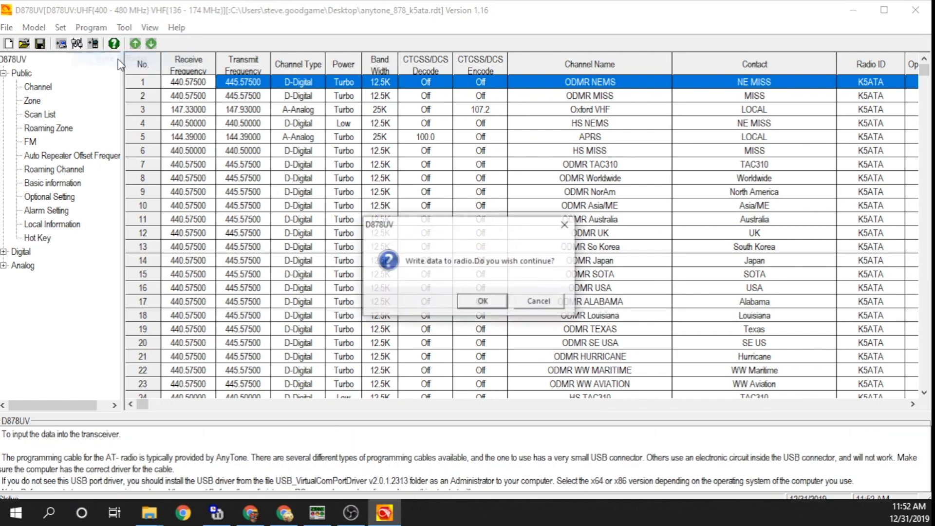
left_click(482, 304)
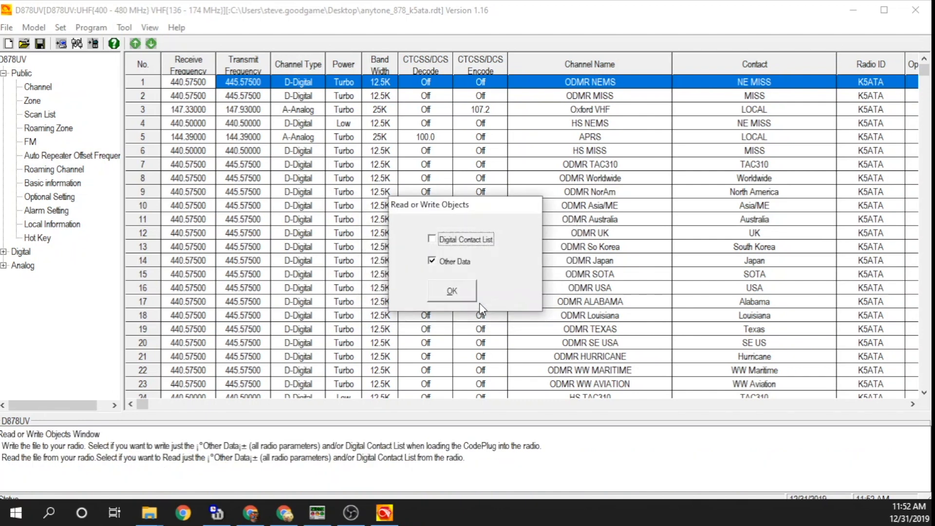
left_click(471, 298)
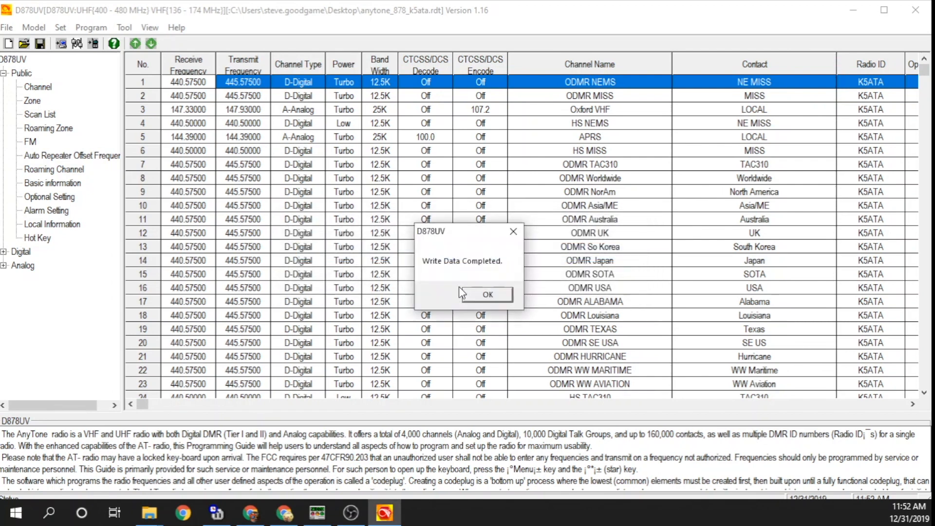
left_click(487, 293)
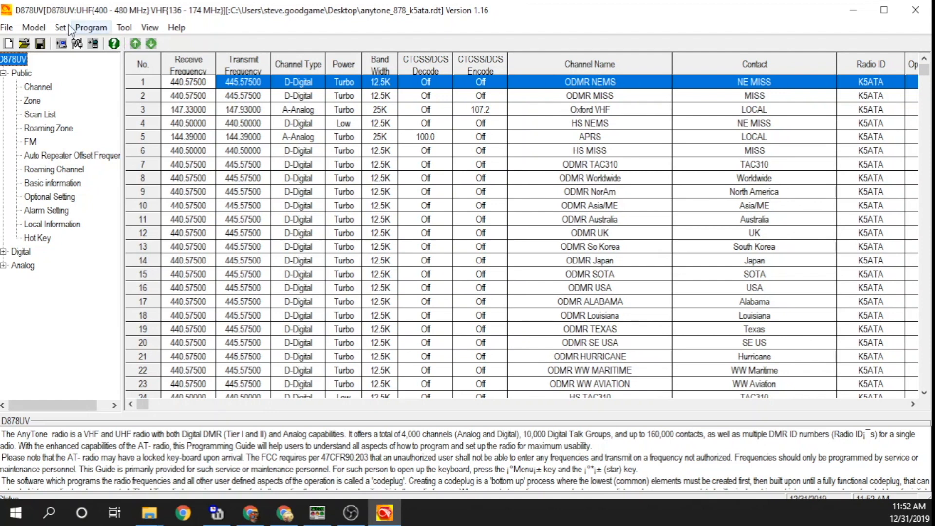
Save a copy of the codeplug to the Desktop as anytone_878_k5ata_new in Data File (*.rdt) format
left_click(8, 29)
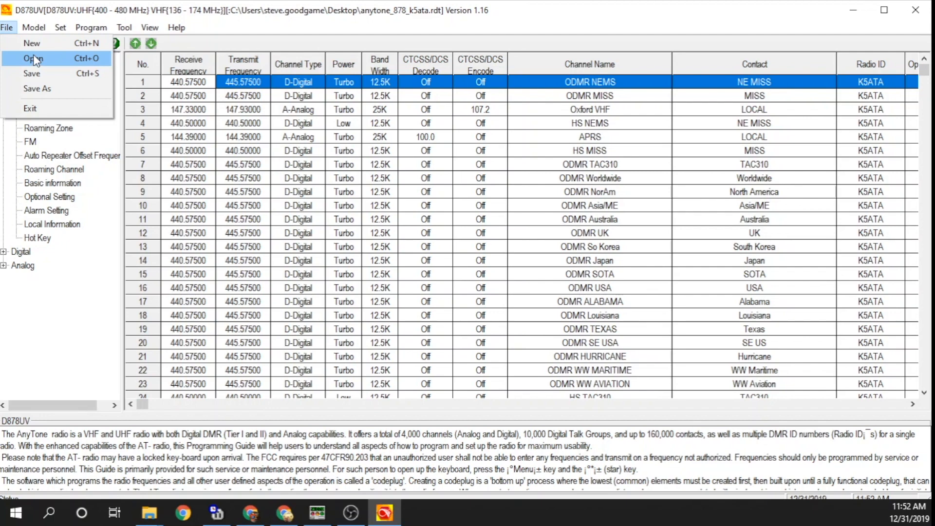
left_click(39, 87)
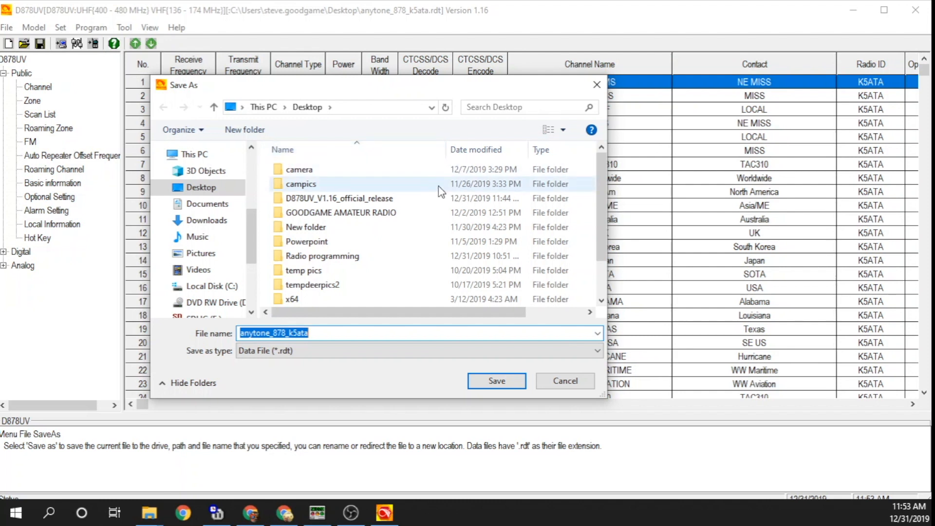
left_click(343, 337)
type("_new")
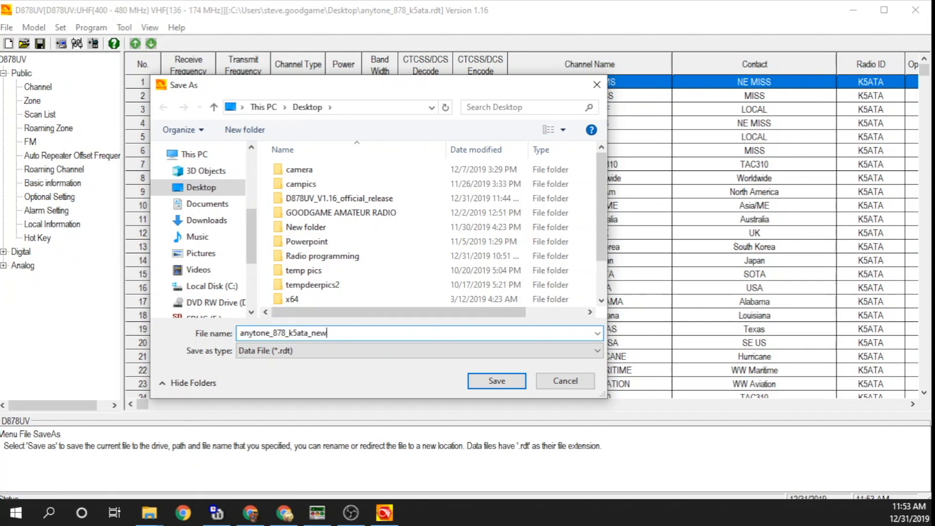
left_click(500, 380)
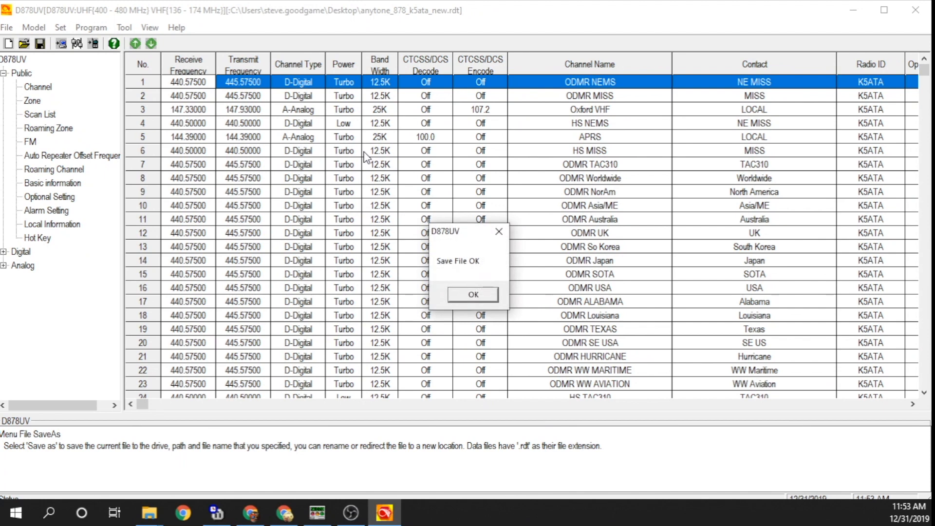
left_click(476, 295)
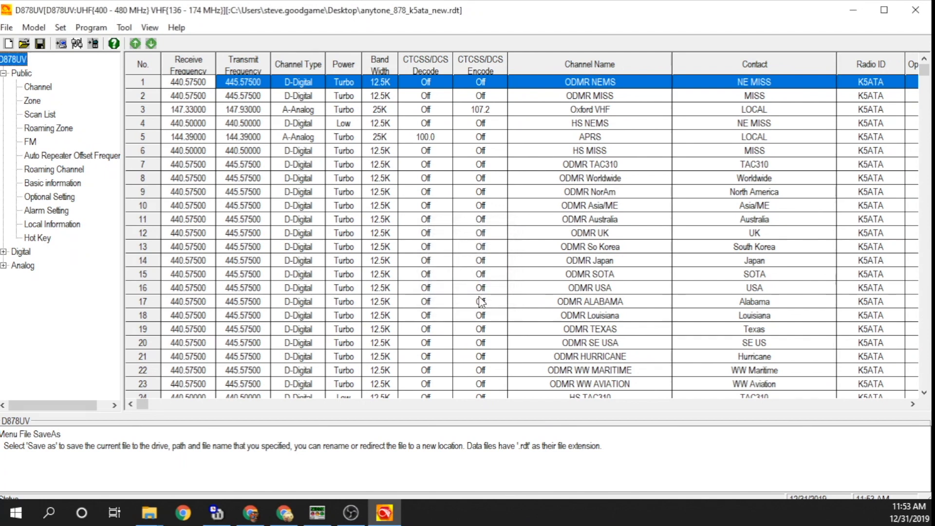